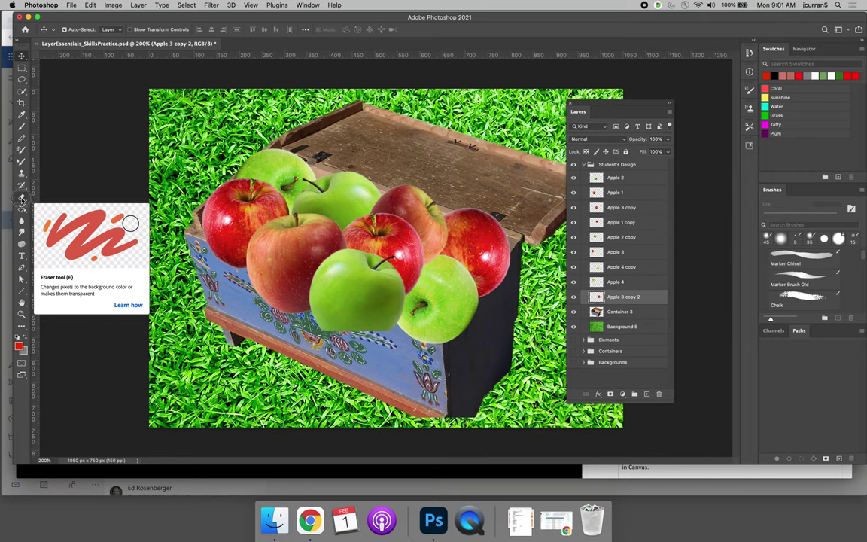
Choose the Eraser, maximize the window, and set the brush to 125 px at 100% hardness.
{"action": "left_click", "coordinate": [22, 197]}
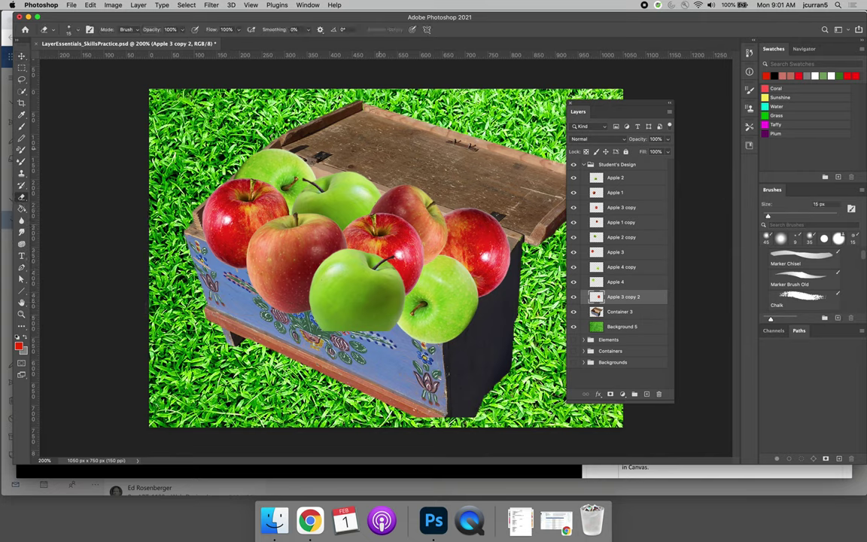
{"action": "key", "text": "bracketright"}
{"action": "key", "text": "bracketright"}
{"action": "key", "text": "bracketright"}
{"action": "key", "text": "bracketright"}
{"action": "key", "text": "bracketright"}
{"action": "key", "text": "bracketright"}
{"action": "key", "text": "bracketright"}
{"action": "key", "text": "bracketright"}
{"action": "key", "text": "bracketright"}
{"action": "key", "text": "bracketright"}
{"action": "key", "text": "bracketright"}
{"action": "key", "text": "bracketright"}
{"action": "key", "text": "bracketright"}
{"action": "key", "text": "bracketright"}
{"action": "key", "text": "bracketright"}
{"action": "key", "text": "bracketright"}
{"action": "key", "text": "bracketright"}
{"action": "key", "text": "bracketright"}
{"action": "key", "text": "bracketright"}
{"action": "key", "text": "bracketleft"}
{"action": "key", "text": "bracketleft"}
{"action": "key", "text": "bracketleft"}
{"action": "key", "text": "bracketleft"}
{"action": "key", "text": "bracketleft"}
{"action": "key", "text": "bracketleft"}
{"action": "key", "text": "bracketleft"}
{"action": "key", "text": "bracketleft"}
{"action": "key", "text": "bracketleft"}
{"action": "left_click", "coordinate": [34, 15]}
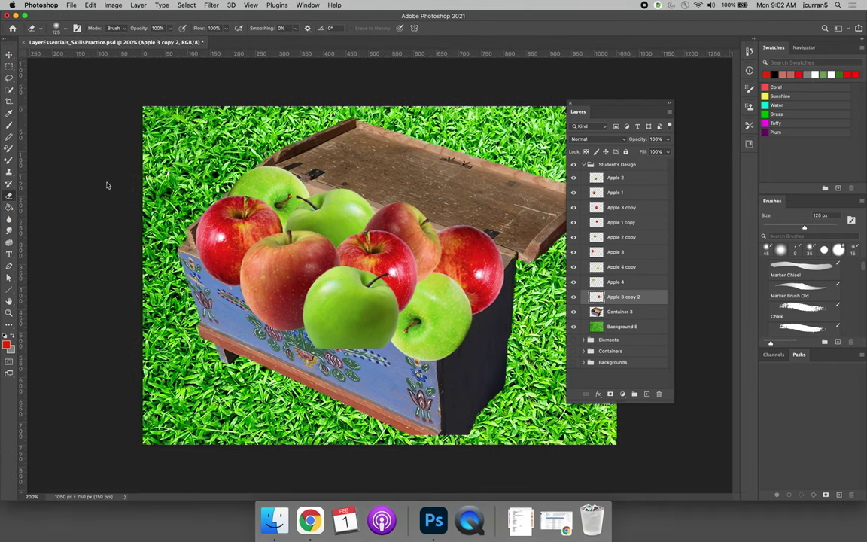
{"action": "left_click", "coordinate": [65, 31]}
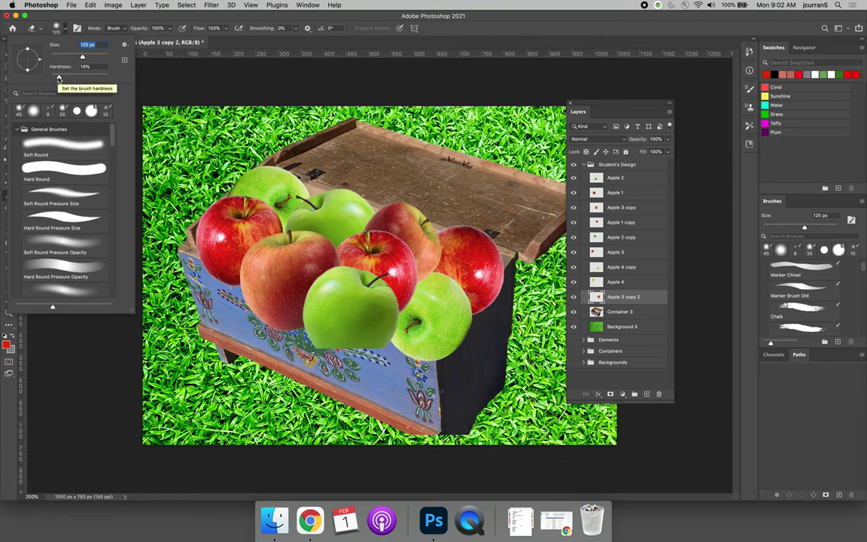
{"action": "left_click_drag", "start_coordinate": [59, 78], "coordinate": [115, 82]}
{"action": "key", "text": "Tab"}
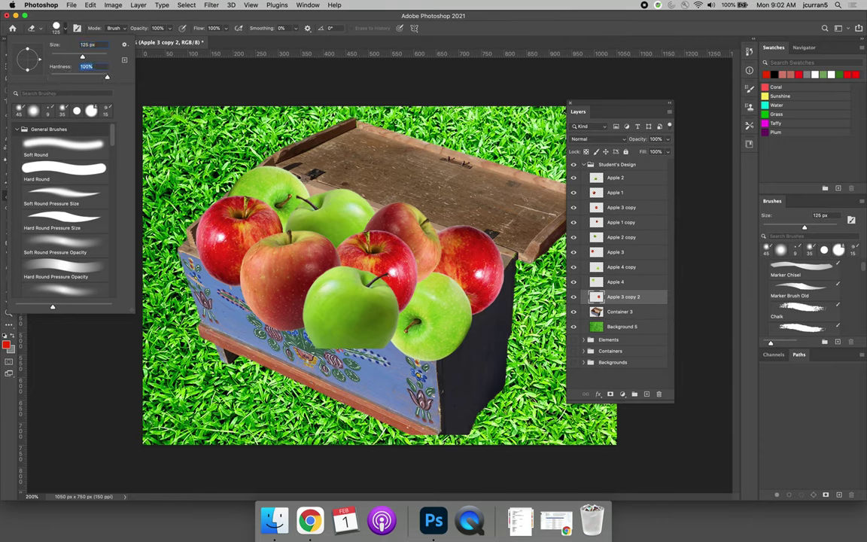
Close the brush settings and toggle the right red apple's visibility to identify its layer.
{"action": "key", "text": "Return"}
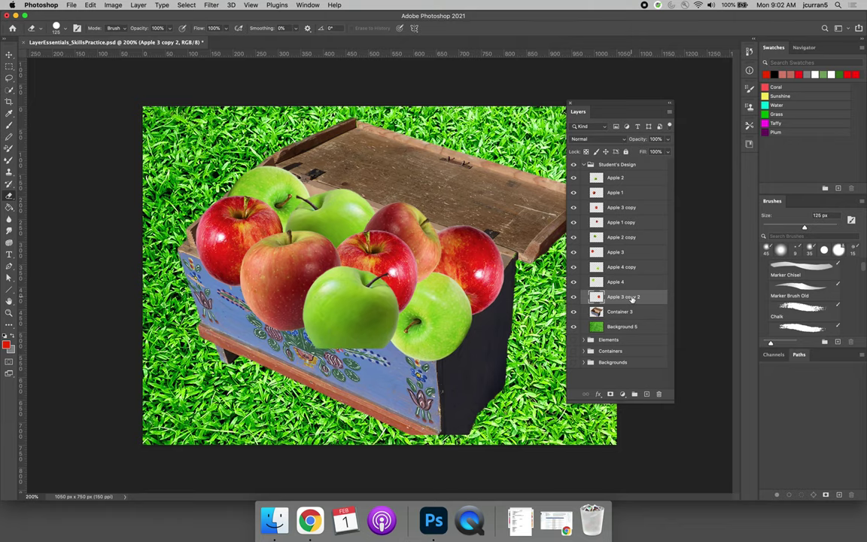
{"action": "left_click", "coordinate": [572, 298]}
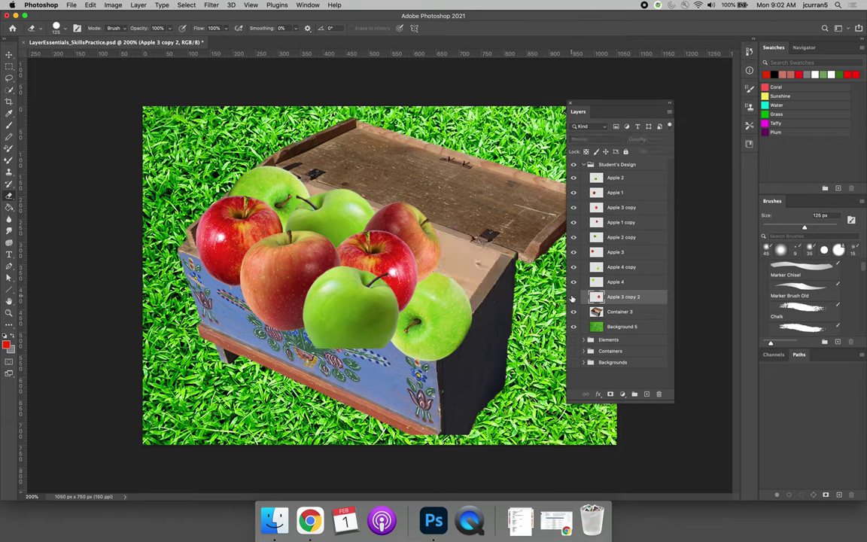
{"action": "left_click", "coordinate": [573, 297]}
{"action": "left_click", "coordinate": [573, 297]}
{"action": "left_click", "coordinate": [572, 298]}
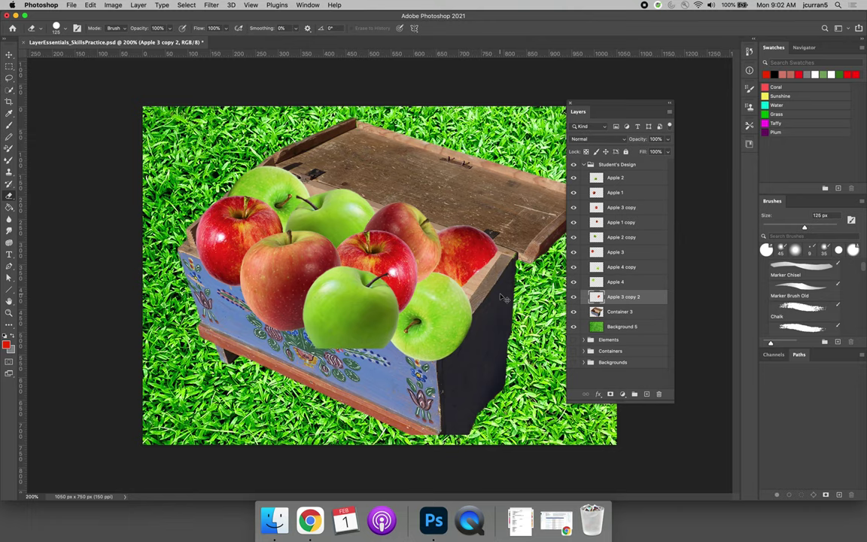
{"action": "key", "text": "super+z"}
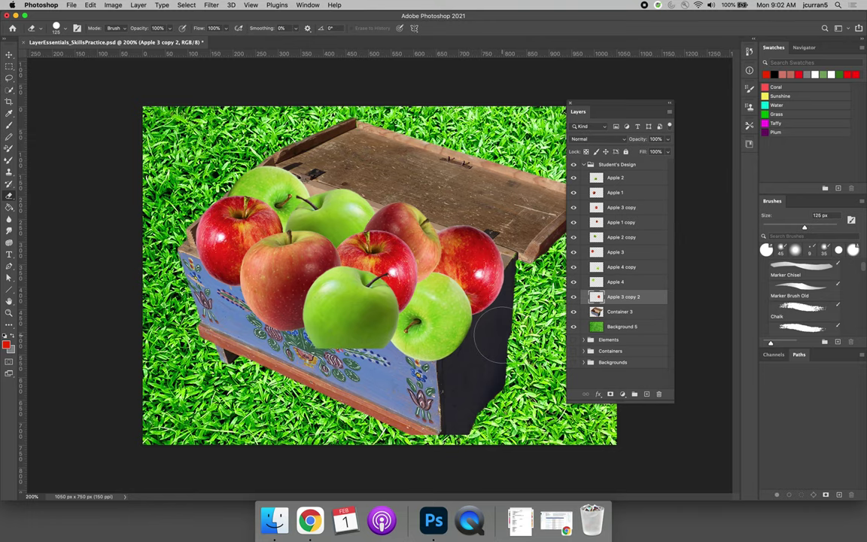
Zoom to 400% on the box's right side, test-erase the red apple at 40 px, undo, and hide Apple 3 copy 2.
{"action": "key", "text": "super+equal"}
{"action": "key", "text": "super+equal"}
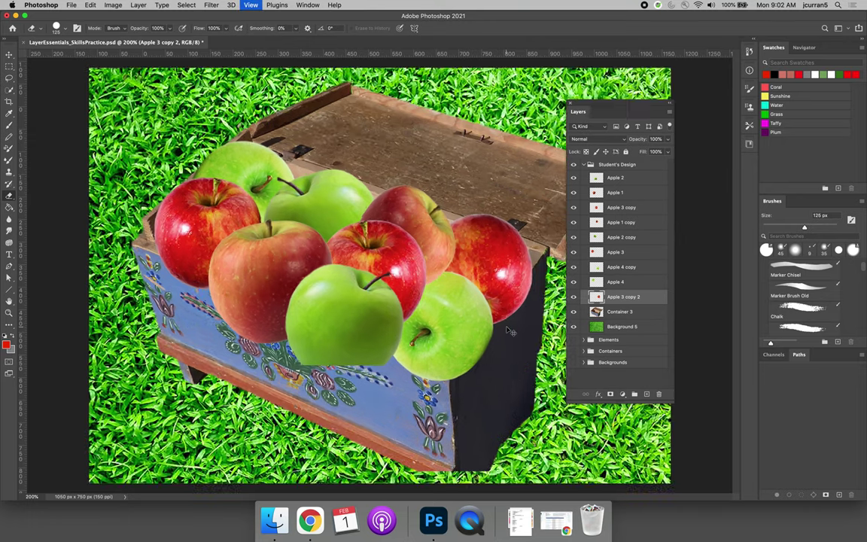
{"action": "scroll", "coordinate": [506, 327], "scroll_direction": "right", "scroll_amount": 10}
{"action": "scroll", "coordinate": [507, 326], "scroll_direction": "down", "scroll_amount": 3}
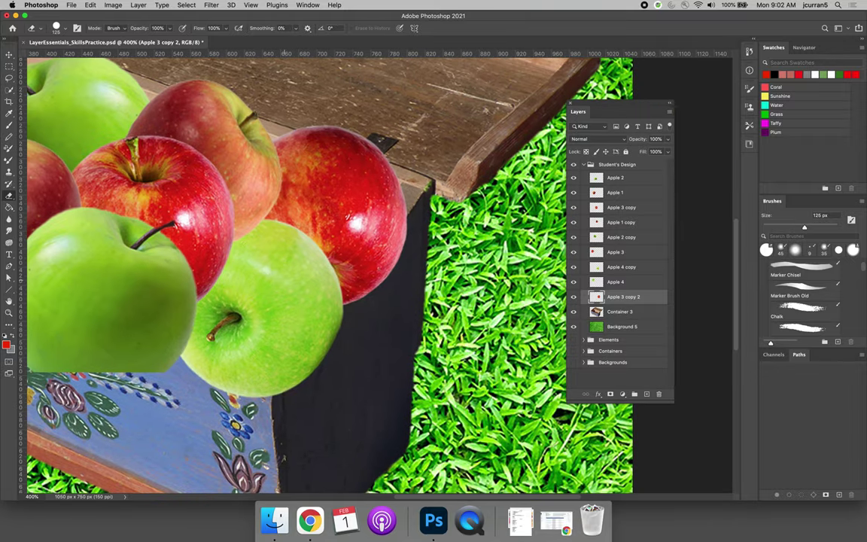
{"action": "key", "text": "bracketleft"}
{"action": "key", "text": "bracketleft"}
{"action": "key", "text": "bracketleft"}
{"action": "key", "text": "bracketleft"}
{"action": "key", "text": "bracketleft"}
{"action": "key", "text": "bracketleft"}
{"action": "key", "text": "bracketleft"}
{"action": "mouse_move", "coordinate": [382, 305]}
{"action": "left_mouse_down"}
{"action": "mouse_move", "coordinate": [361, 260]}
{"action": "mouse_move", "coordinate": [382, 267]}
{"action": "mouse_move", "coordinate": [376, 256]}
{"action": "mouse_move", "coordinate": [403, 226]}
{"action": "mouse_move", "coordinate": [401, 198]}
{"action": "mouse_move", "coordinate": [400, 229]}
{"action": "mouse_move", "coordinate": [373, 270]}
{"action": "mouse_move", "coordinate": [337, 260]}
{"action": "mouse_move", "coordinate": [320, 283]}
{"action": "mouse_move", "coordinate": [340, 252]}
{"action": "mouse_move", "coordinate": [354, 297]}
{"action": "mouse_move", "coordinate": [331, 252]}
{"action": "mouse_move", "coordinate": [327, 260]}
{"action": "mouse_move", "coordinate": [324, 229]}
{"action": "mouse_move", "coordinate": [383, 257]}
{"action": "mouse_move", "coordinate": [354, 235]}
{"action": "mouse_move", "coordinate": [400, 278]}
{"action": "mouse_move", "coordinate": [347, 219]}
{"action": "mouse_move", "coordinate": [352, 226]}
{"action": "mouse_move", "coordinate": [375, 211]}
{"action": "left_mouse_up"}
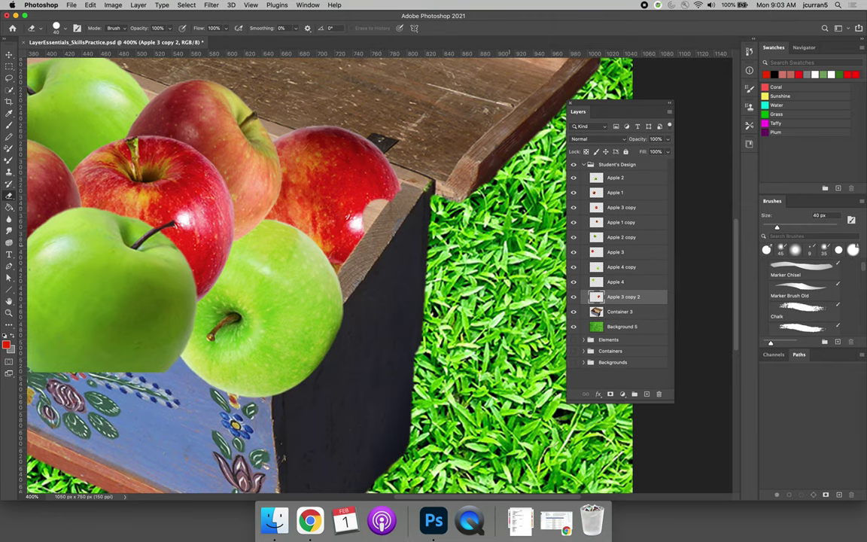
{"action": "key", "text": "super+z"}
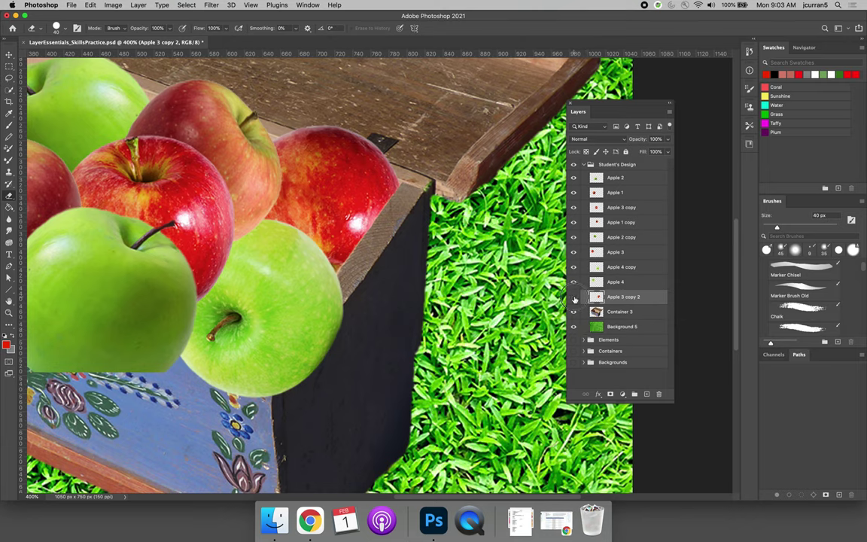
{"action": "key", "text": "super+comma"}
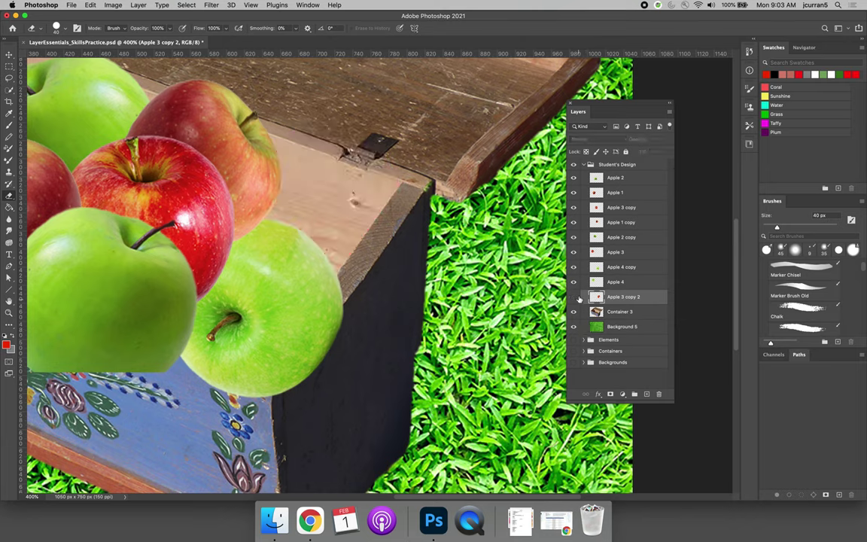
Hide Apple 3 and toggle layer visibility to find the light-green apple's layer.
{"action": "left_click", "coordinate": [573, 251]}
{"action": "left_click", "coordinate": [573, 268]}
{"action": "left_click", "coordinate": [574, 267]}
{"action": "left_click", "coordinate": [574, 267]}
{"action": "left_click", "coordinate": [574, 267]}
{"action": "left_click", "coordinate": [594, 281]}
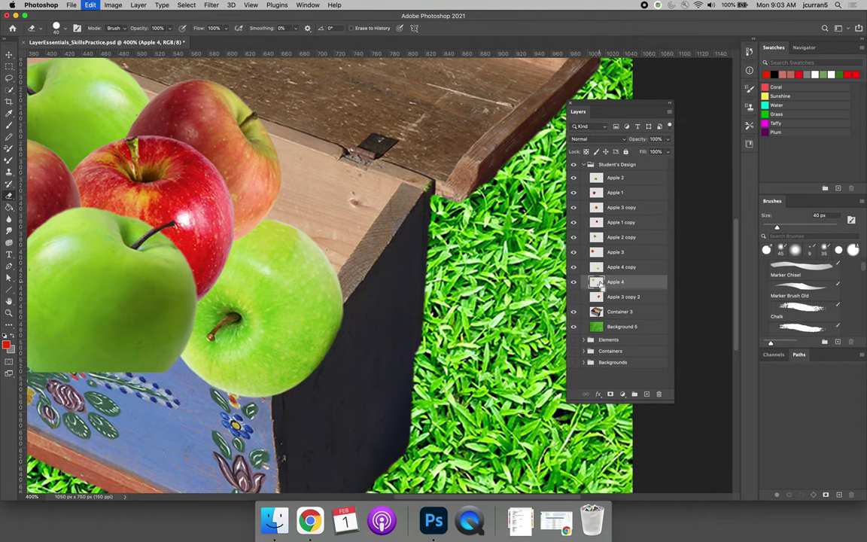
On the Apple 4 copy layer, erase the green apple's overhang past the box edge, then undo it.
{"action": "left_click", "coordinate": [574, 267]}
{"action": "left_click", "coordinate": [574, 267]}
{"action": "left_click", "coordinate": [602, 267]}
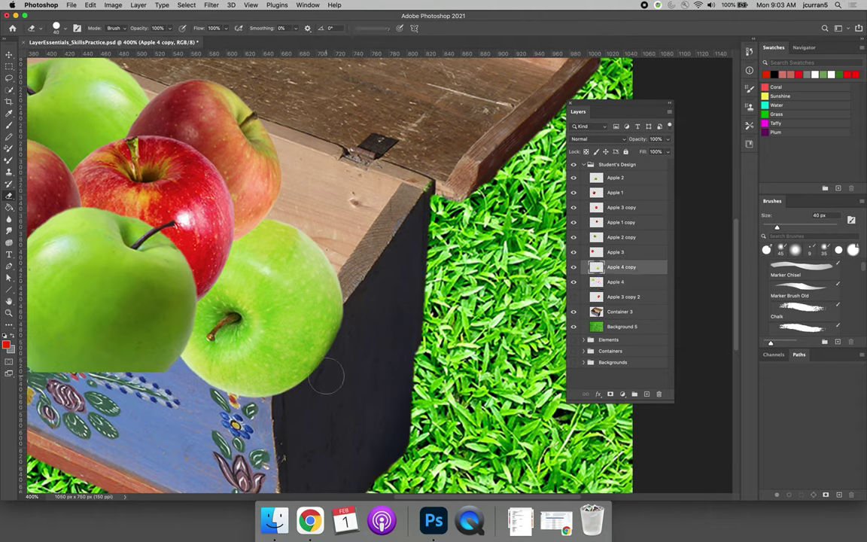
{"action": "mouse_move", "coordinate": [331, 312]}
{"action": "left_mouse_down"}
{"action": "mouse_move", "coordinate": [315, 376]}
{"action": "mouse_move", "coordinate": [320, 316]}
{"action": "mouse_move", "coordinate": [308, 289]}
{"action": "mouse_move", "coordinate": [245, 365]}
{"action": "mouse_move", "coordinate": [283, 324]}
{"action": "mouse_move", "coordinate": [253, 353]}
{"action": "mouse_move", "coordinate": [252, 346]}
{"action": "mouse_move", "coordinate": [332, 330]}
{"action": "mouse_move", "coordinate": [309, 293]}
{"action": "mouse_move", "coordinate": [331, 260]}
{"action": "mouse_move", "coordinate": [353, 296]}
{"action": "mouse_move", "coordinate": [318, 272]}
{"action": "mouse_move", "coordinate": [322, 263]}
{"action": "left_mouse_up"}
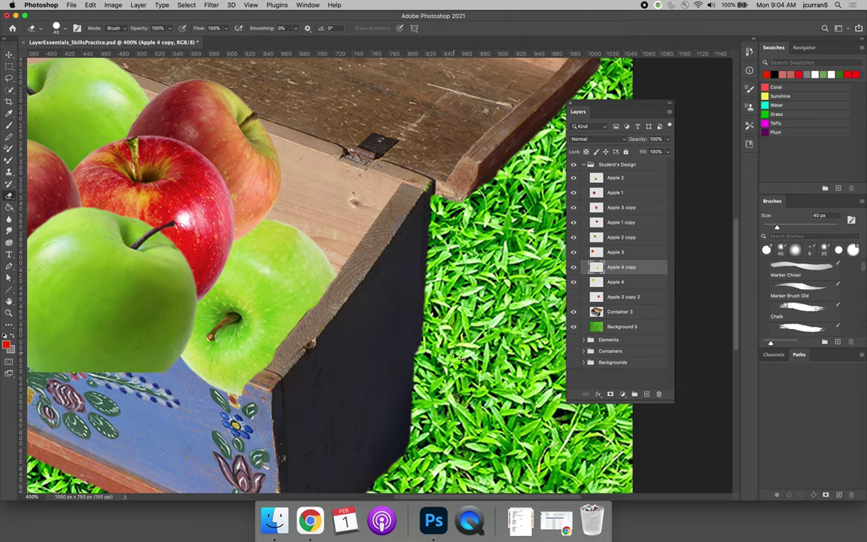
{"action": "key", "text": "super+z"}
{"action": "key", "text": "super+z"}
{"action": "key", "text": "super+z"}
{"action": "key", "text": "super+z"}
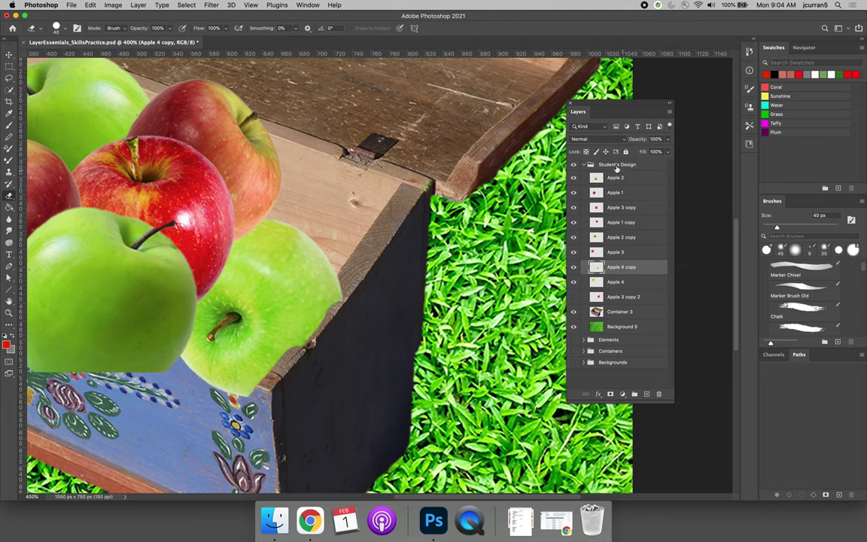
Hide the Apple 2 through Apple 4 layers, select Container 3, and pan to the box's left side.
{"action": "left_click_drag", "start_coordinate": [572, 184], "coordinate": [574, 292]}
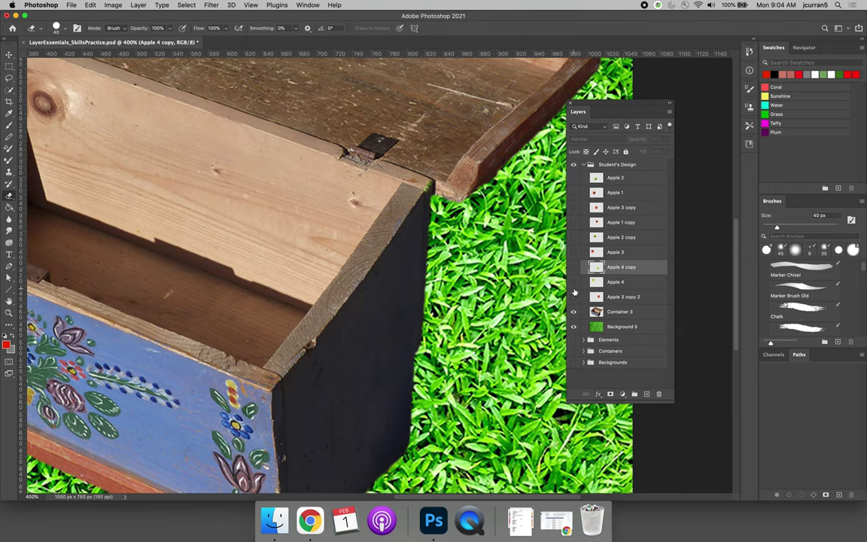
{"action": "left_click", "coordinate": [620, 311]}
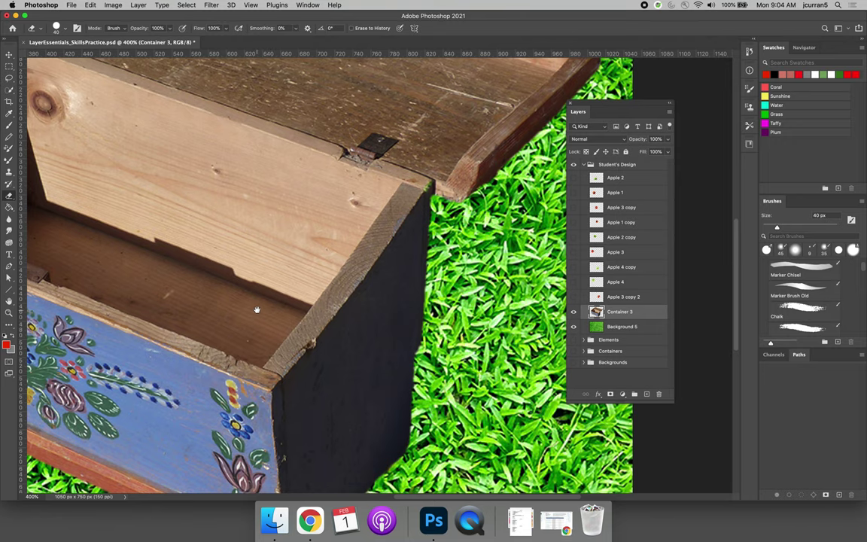
{"action": "left_click_drag", "start_coordinate": [229, 285], "coordinate": [479, 313]}
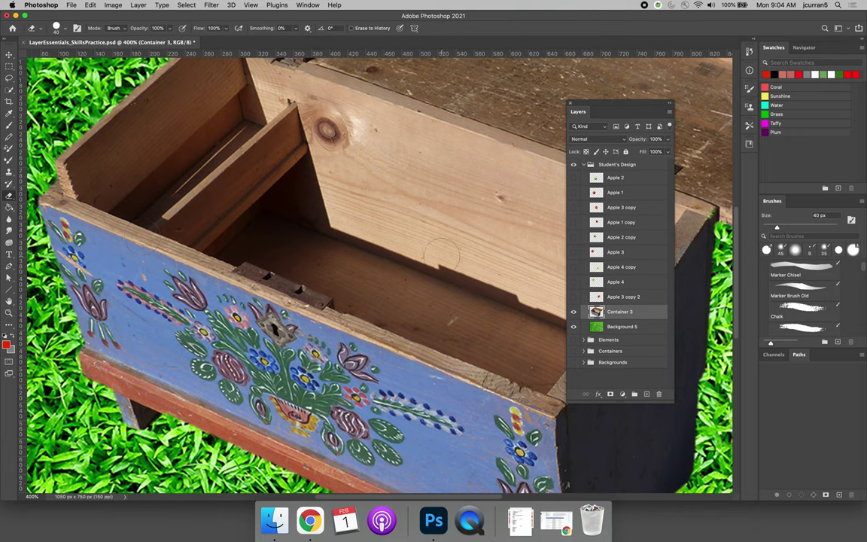
Switch to the Polygonal Lasso and start the outline at the box's left edge and lid hinge corner.
{"action": "left_click", "coordinate": [9, 79]}
{"action": "left_click", "coordinate": [9, 79]}
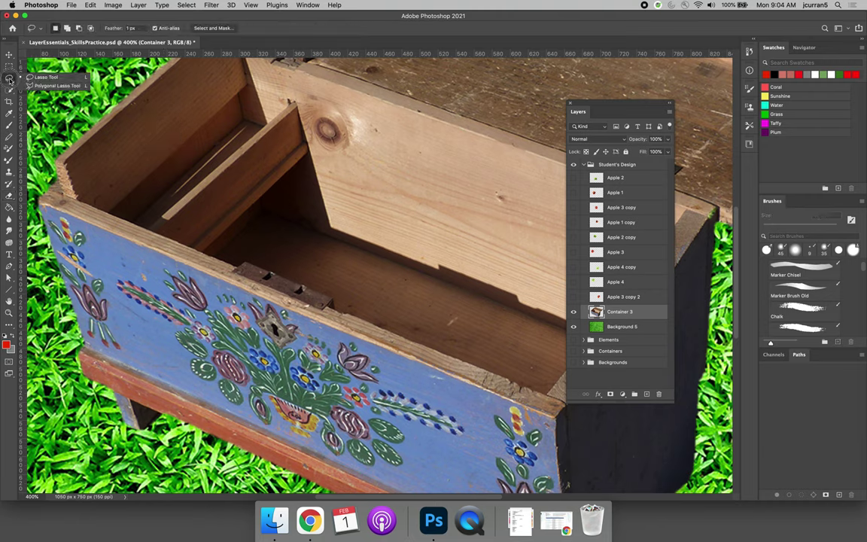
{"action": "left_click", "coordinate": [44, 87]}
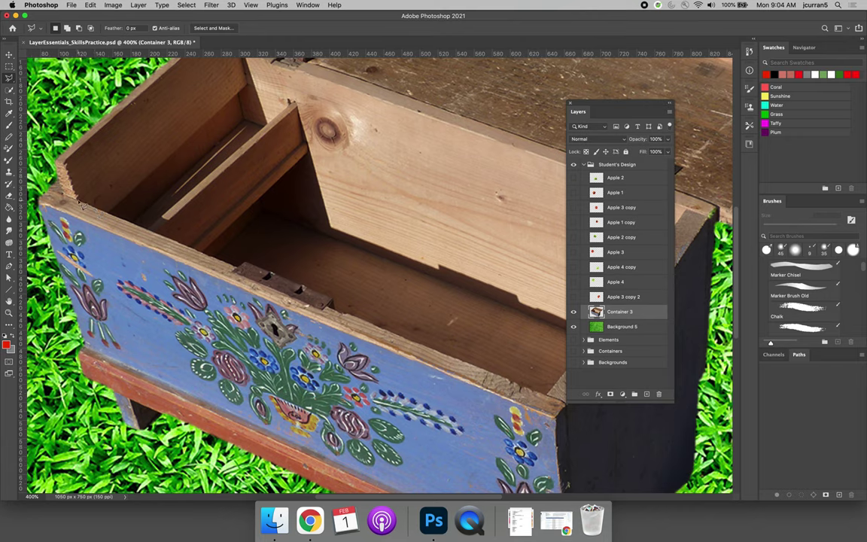
{"action": "left_click", "coordinate": [79, 199]}
{"action": "left_click", "coordinate": [336, 311]}
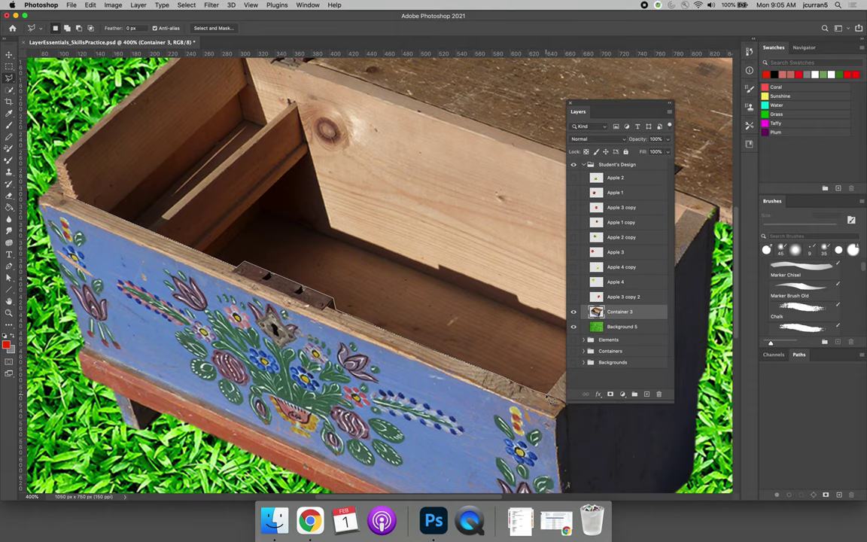
{"action": "mouse_move", "coordinate": [544, 395]}
{"action": "left_mouse_down"}
{"action": "mouse_move", "coordinate": [328, 338]}
{"action": "mouse_move", "coordinate": [289, 337]}
{"action": "left_mouse_up"}
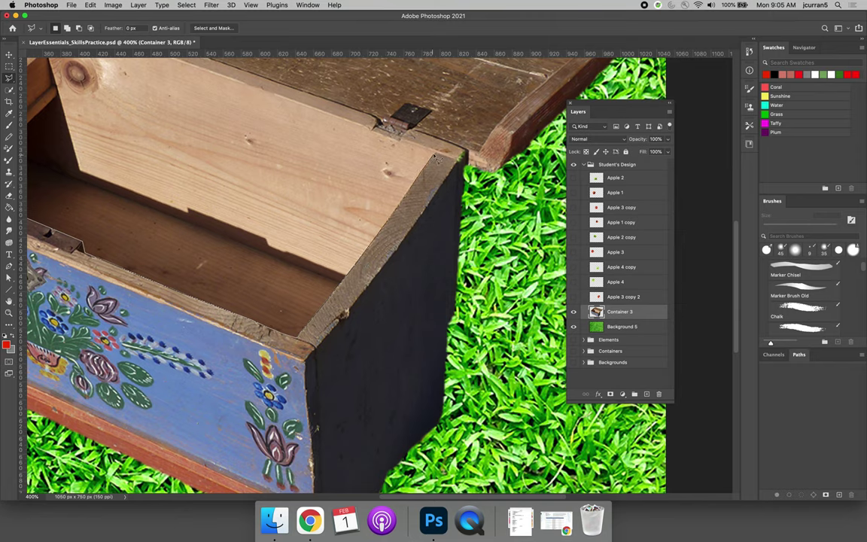
Trace the outline past the lid corner, along the bottom and up the left side, closing it at the start.
{"action": "left_click", "coordinate": [444, 151]}
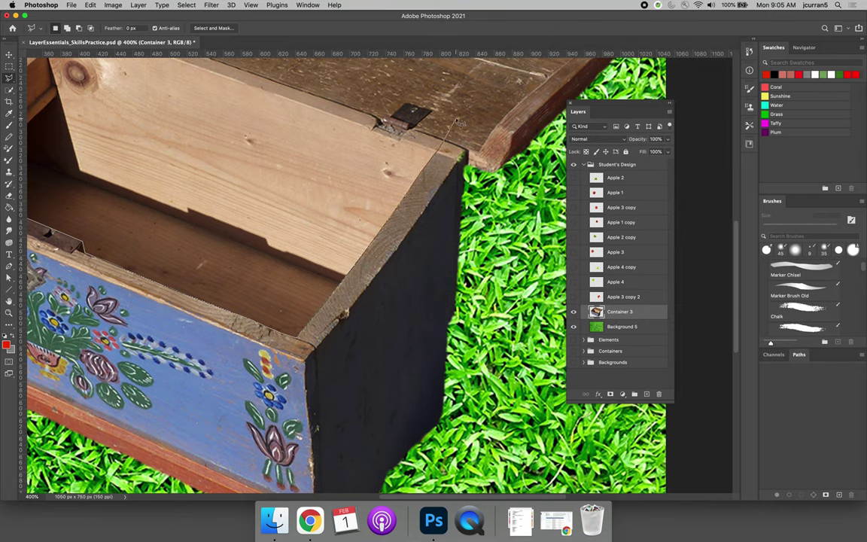
{"action": "left_click", "coordinate": [499, 79]}
{"action": "left_click", "coordinate": [550, 235]}
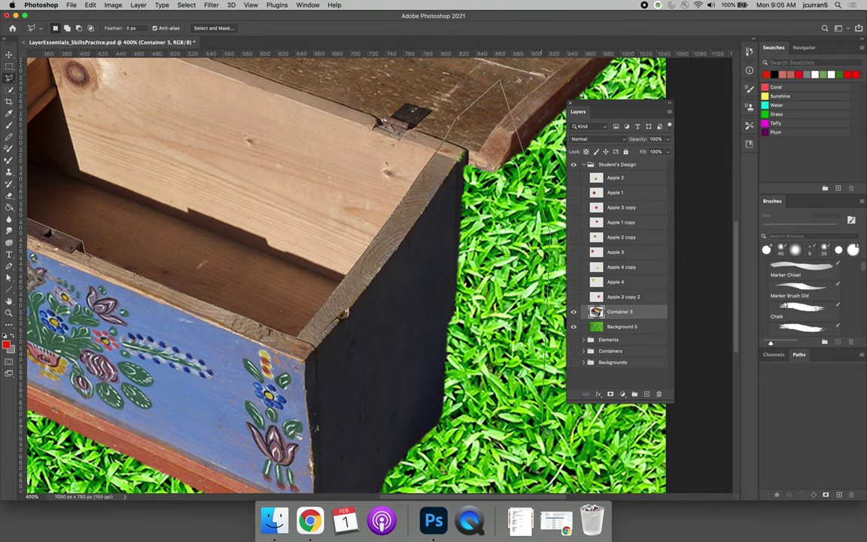
{"action": "left_click", "coordinate": [546, 388]}
{"action": "left_click", "coordinate": [504, 477]}
{"action": "left_click", "coordinate": [374, 479]}
{"action": "left_click", "coordinate": [174, 452]}
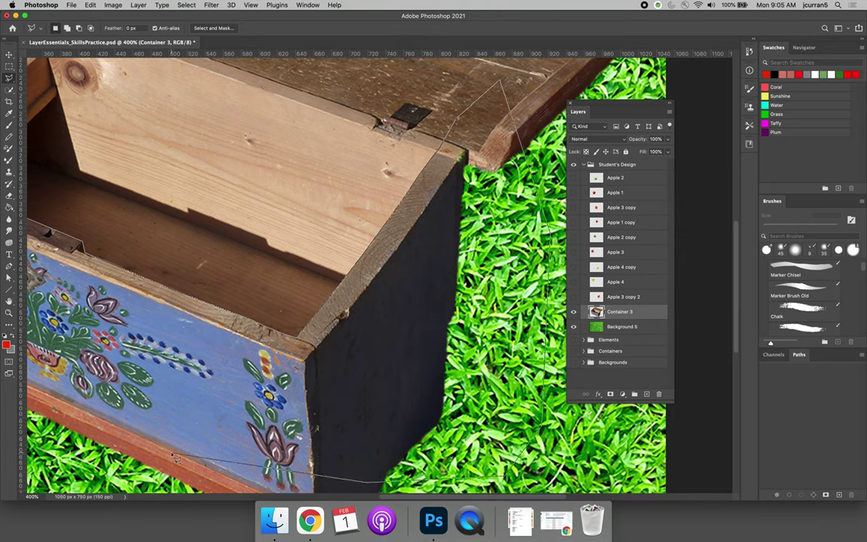
{"action": "left_click_drag", "start_coordinate": [319, 450], "coordinate": [663, 409]}
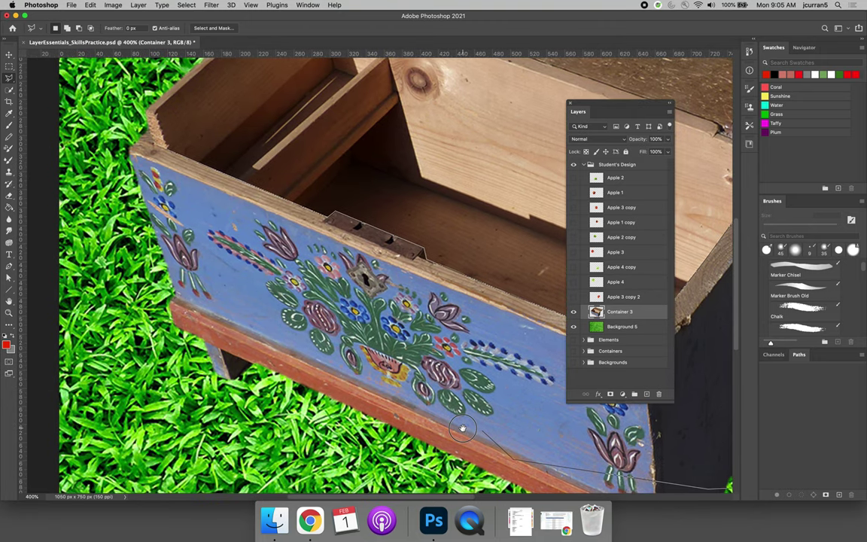
{"action": "left_click", "coordinate": [102, 290]}
{"action": "left_click", "coordinate": [79, 201]}
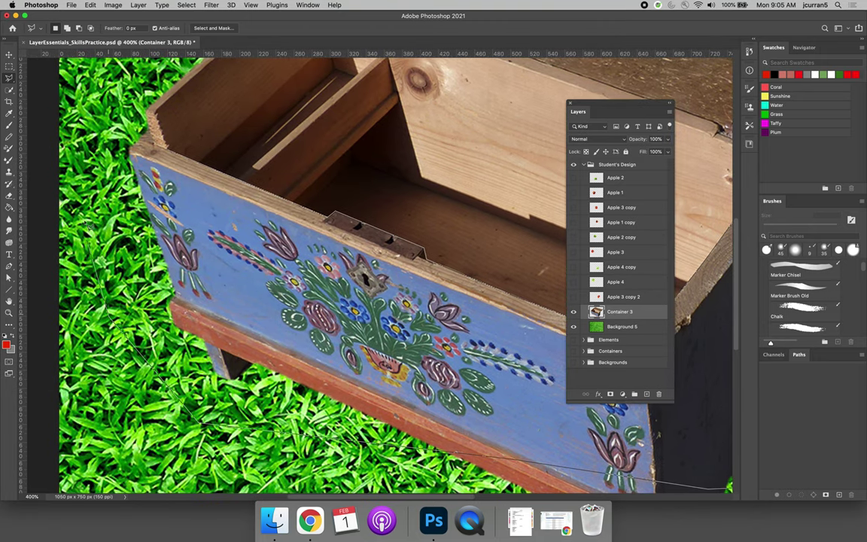
{"action": "left_click", "coordinate": [75, 142]}
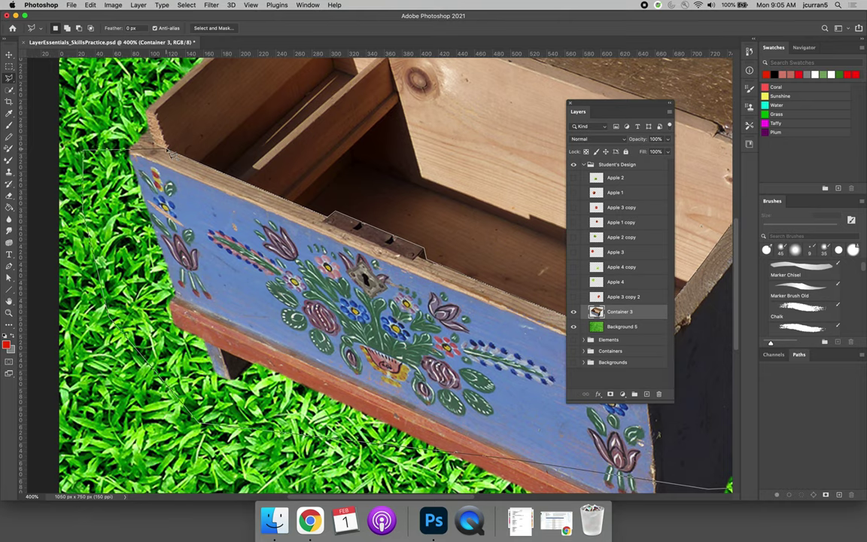
{"action": "left_click", "coordinate": [170, 153]}
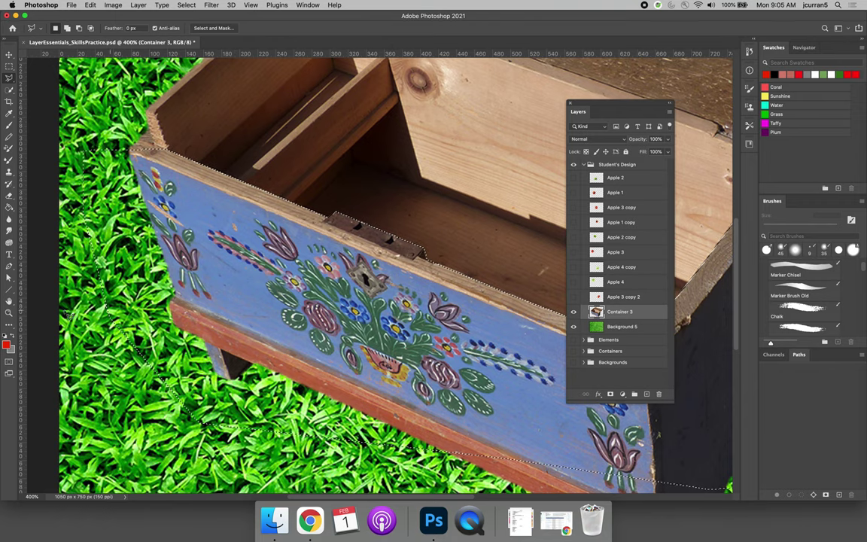
Test the selection with red brush strokes, undo them, and show all the apple layers again.
{"action": "left_click", "coordinate": [10, 124]}
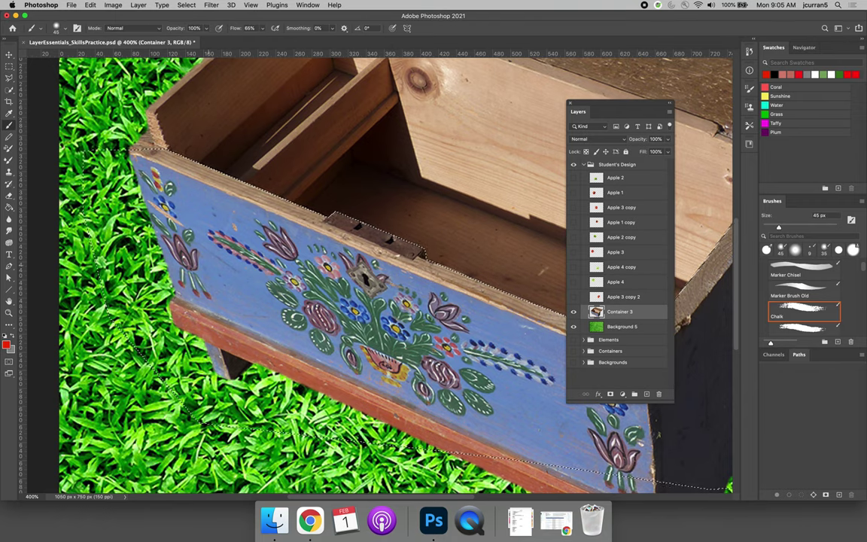
{"action": "left_click_drag", "start_coordinate": [241, 183], "coordinate": [105, 305]}
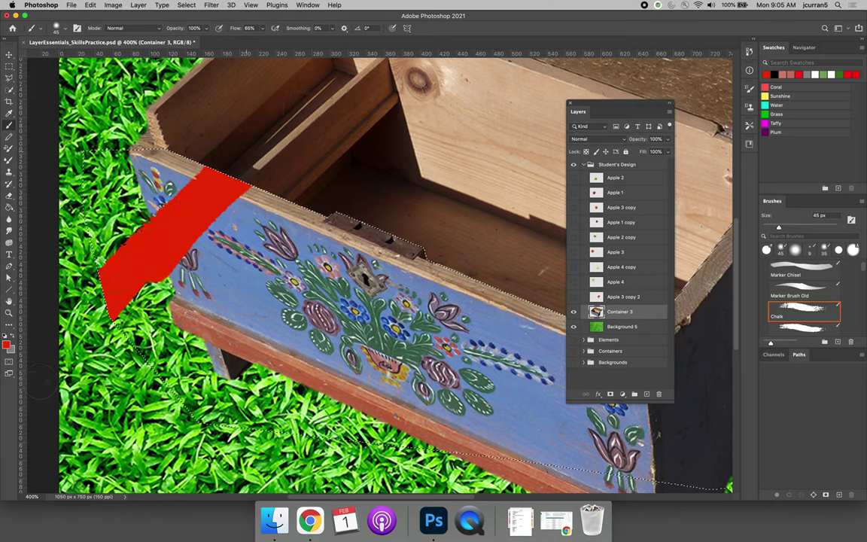
{"action": "left_click_drag", "start_coordinate": [89, 218], "coordinate": [131, 158]}
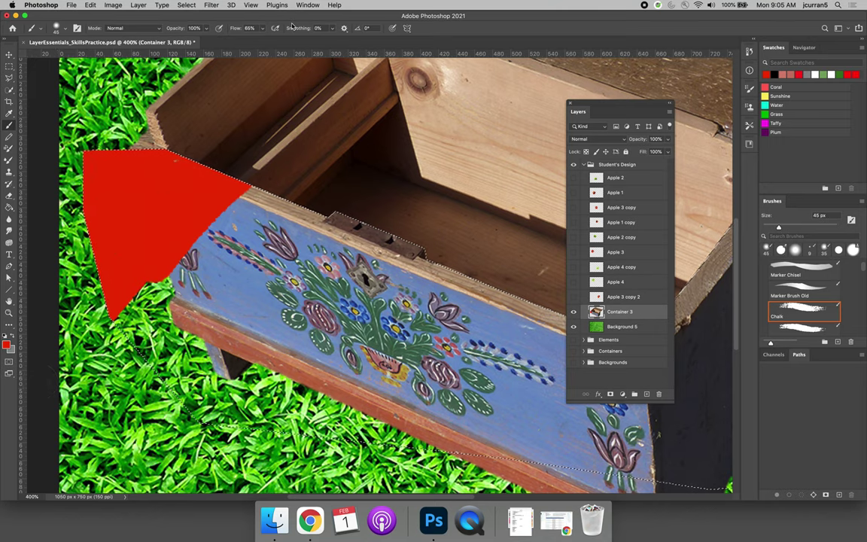
{"action": "key", "text": "super+z"}
{"action": "key", "text": "super+z"}
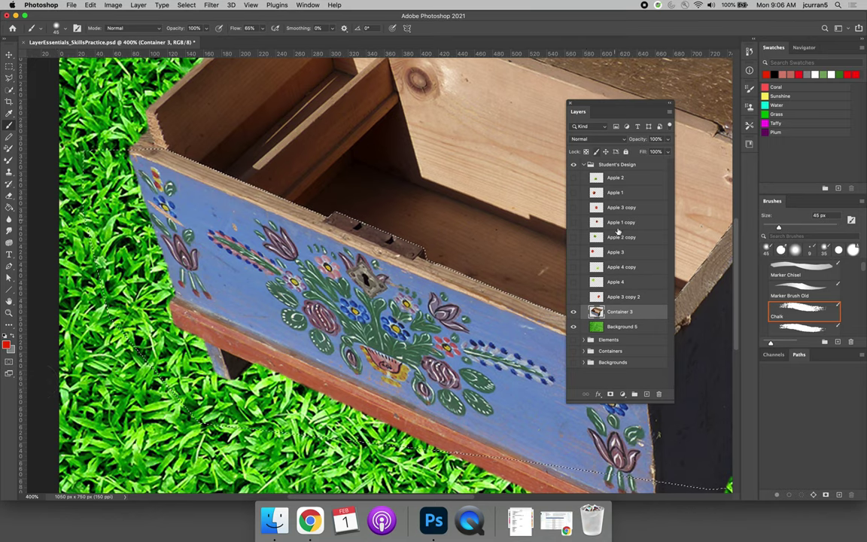
{"action": "left_click_drag", "start_coordinate": [573, 177], "coordinate": [573, 297]}
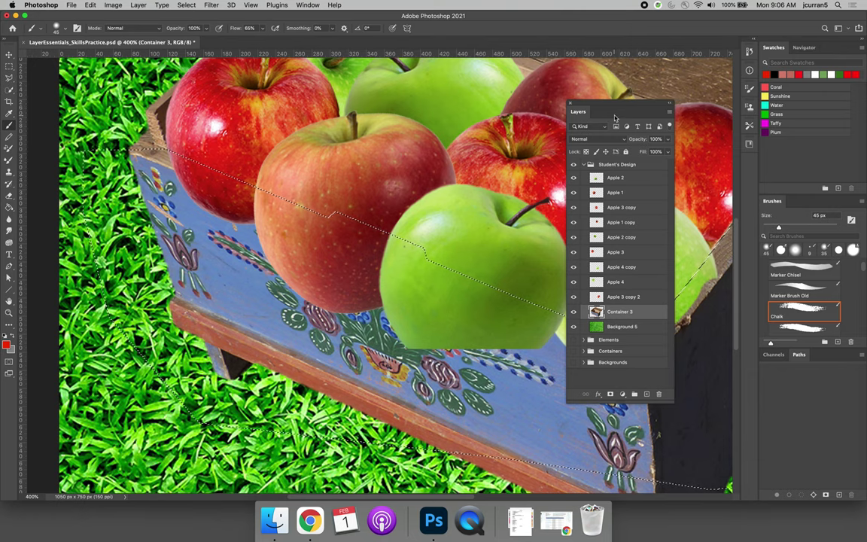
Identify and select the Apple 2 layer, then erase its lower part over the box front.
{"action": "left_click_drag", "start_coordinate": [614, 110], "coordinate": [728, 110]}
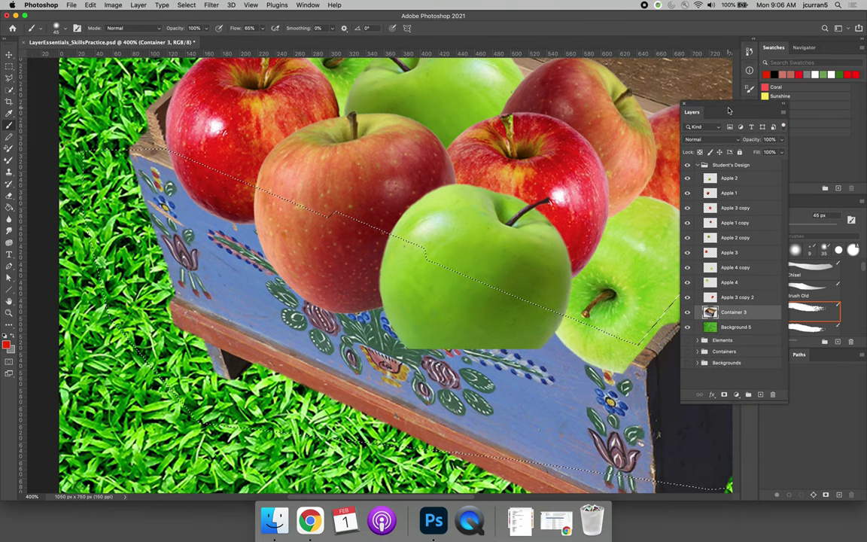
{"action": "left_click", "coordinate": [687, 178]}
{"action": "left_click", "coordinate": [686, 178]}
{"action": "left_click", "coordinate": [687, 179]}
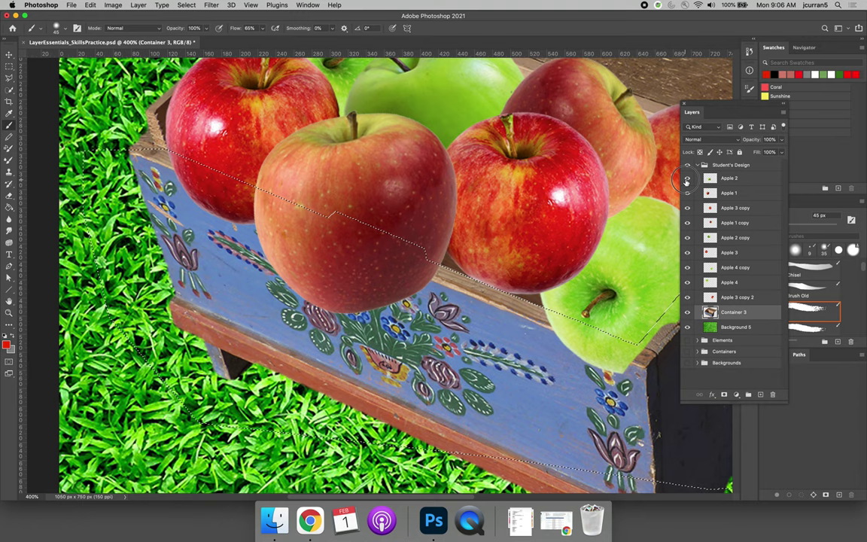
{"action": "left_click", "coordinate": [686, 179]}
{"action": "left_click", "coordinate": [687, 179]}
{"action": "left_click", "coordinate": [686, 179]}
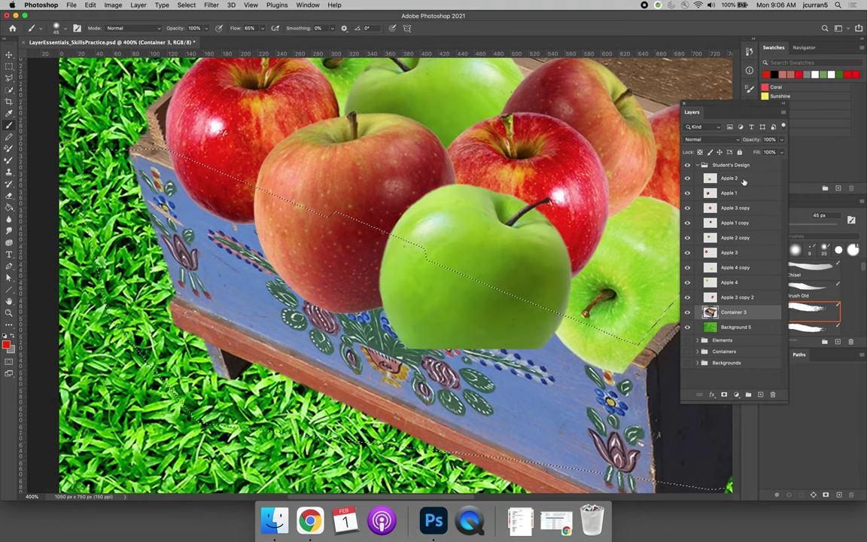
{"action": "left_click", "coordinate": [701, 181]}
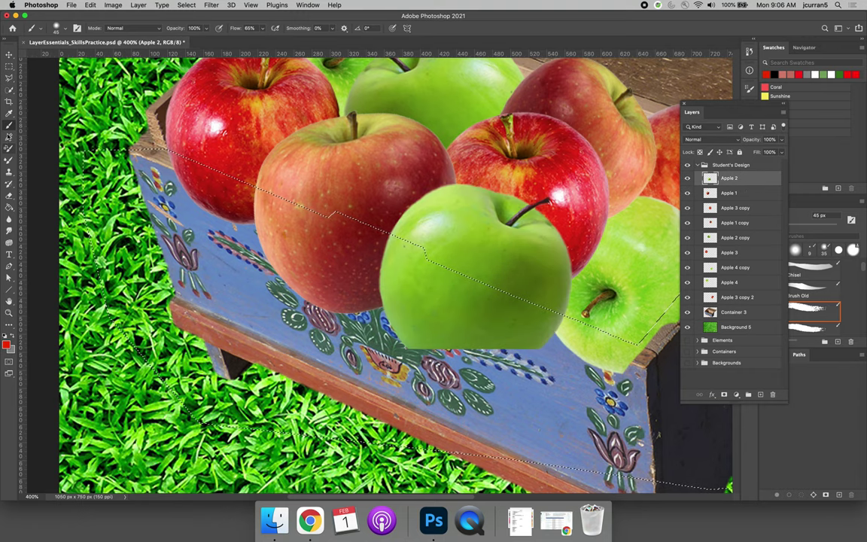
{"action": "left_click", "coordinate": [9, 195]}
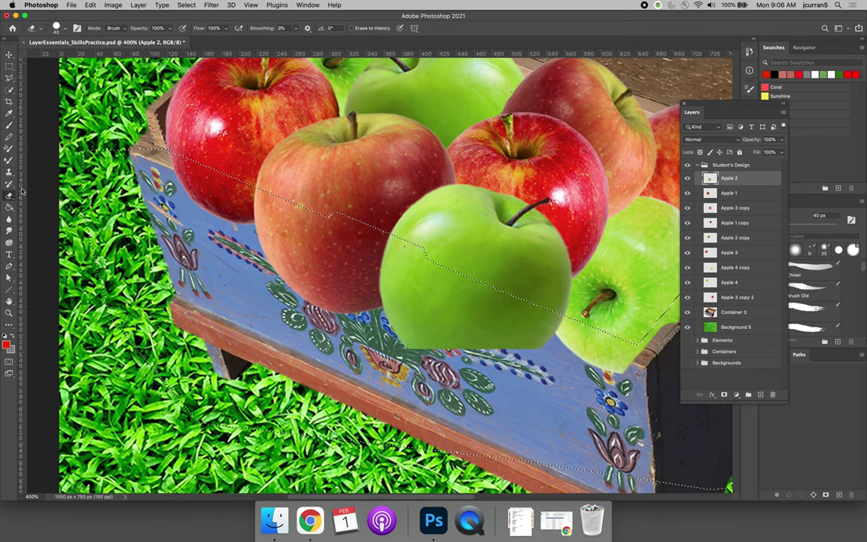
{"action": "left_click_drag", "start_coordinate": [361, 305], "coordinate": [440, 308]}
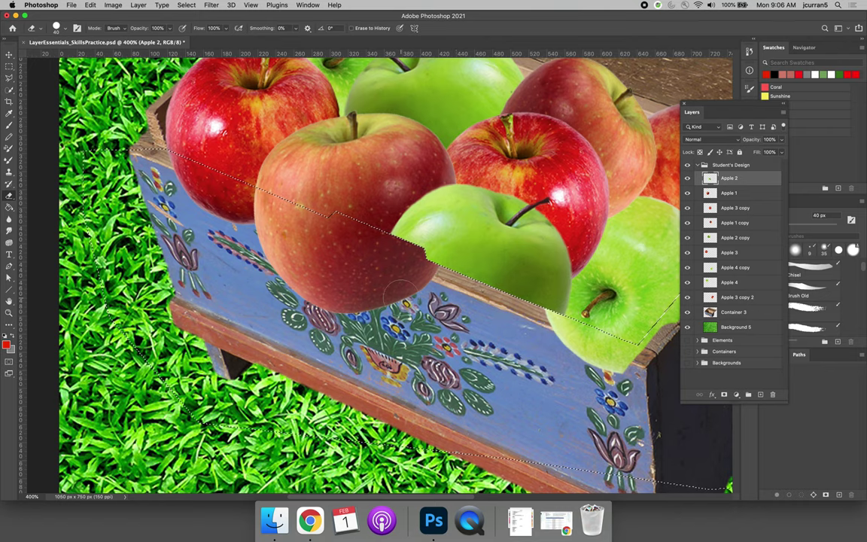
Select the Apple 1 layer and erase the central red apple's lower part over the box.
{"action": "left_click", "coordinate": [687, 192]}
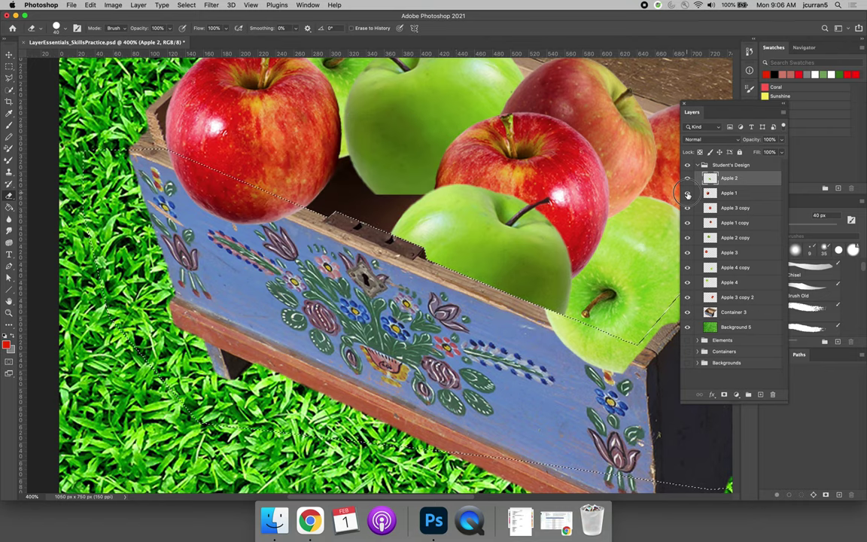
{"action": "left_click", "coordinate": [687, 193]}
{"action": "left_click", "coordinate": [693, 192]}
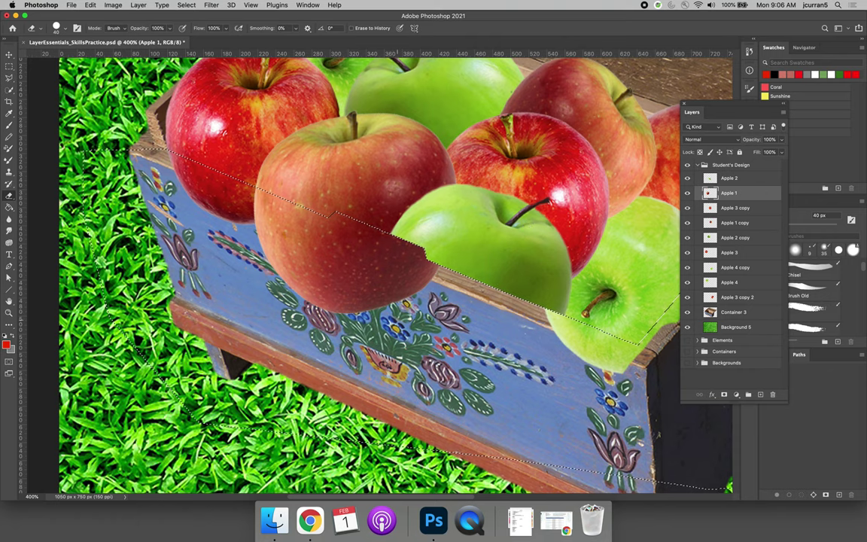
{"action": "mouse_move", "coordinate": [256, 248]}
{"action": "left_mouse_down"}
{"action": "mouse_move", "coordinate": [323, 249]}
{"action": "mouse_move", "coordinate": [361, 259]}
{"action": "mouse_move", "coordinate": [339, 263]}
{"action": "left_mouse_up"}
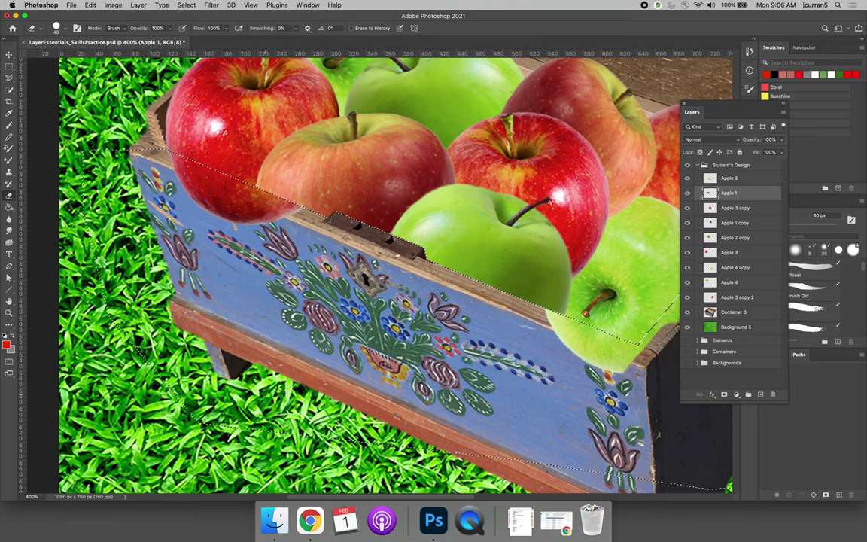
Toggle layers to locate Apple 3, select it, and erase its edge overlapping the box front.
{"action": "left_click", "coordinate": [686, 207]}
{"action": "left_click", "coordinate": [686, 207]}
{"action": "left_click", "coordinate": [686, 207]}
{"action": "left_click", "coordinate": [686, 207]}
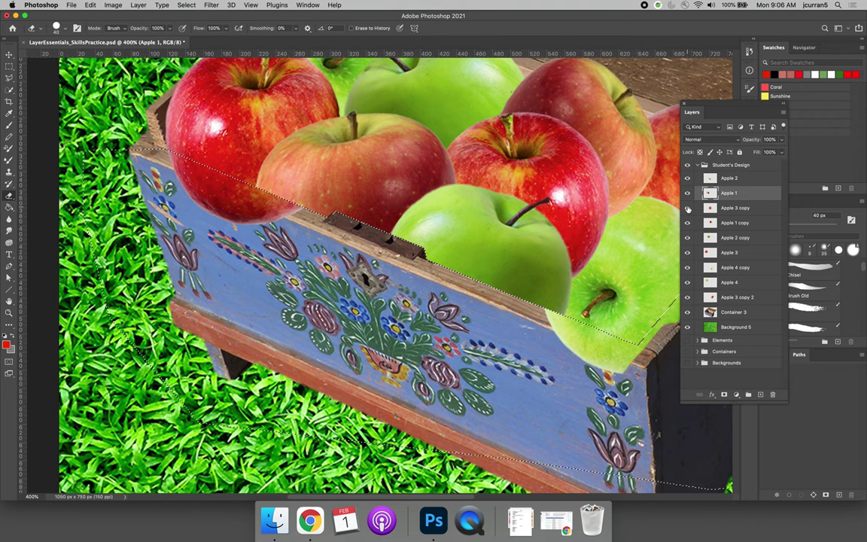
{"action": "left_click", "coordinate": [686, 222]}
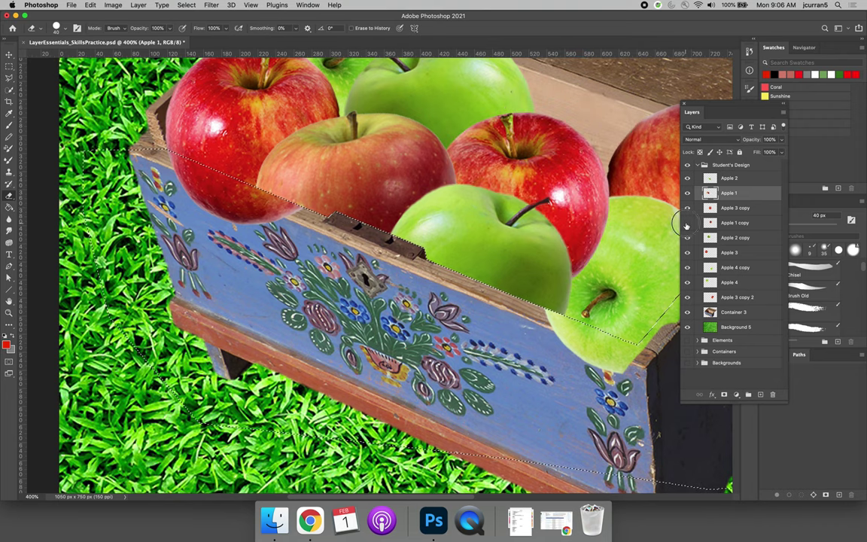
{"action": "left_click", "coordinate": [686, 223]}
{"action": "left_click", "coordinate": [687, 238]}
{"action": "left_click", "coordinate": [687, 237]}
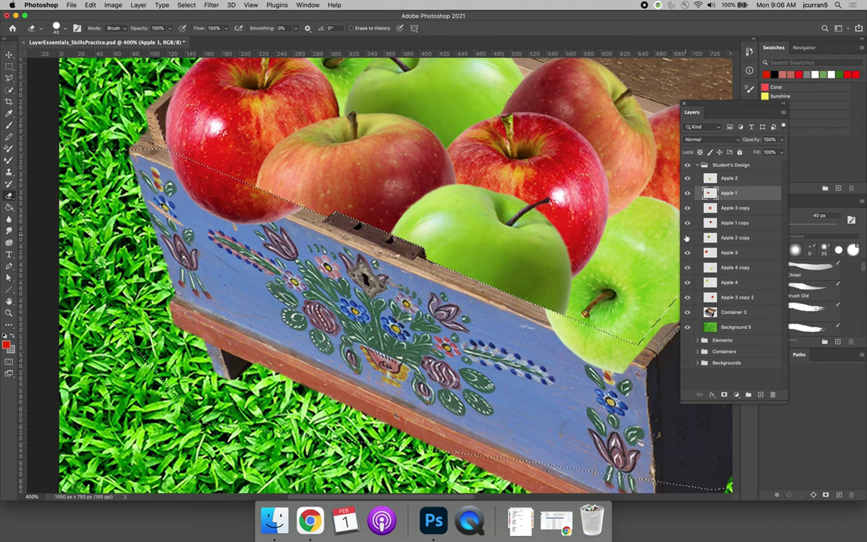
{"action": "left_click", "coordinate": [686, 253]}
{"action": "left_click", "coordinate": [686, 253]}
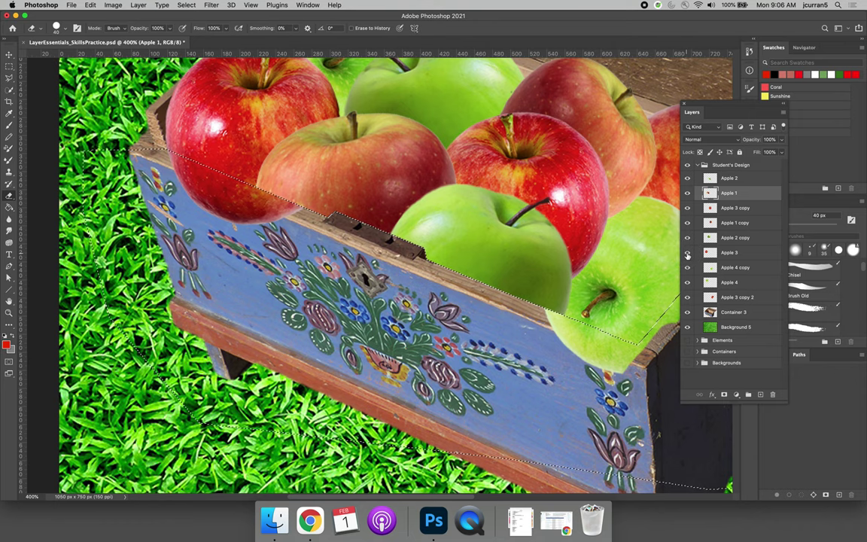
{"action": "left_click", "coordinate": [726, 253]}
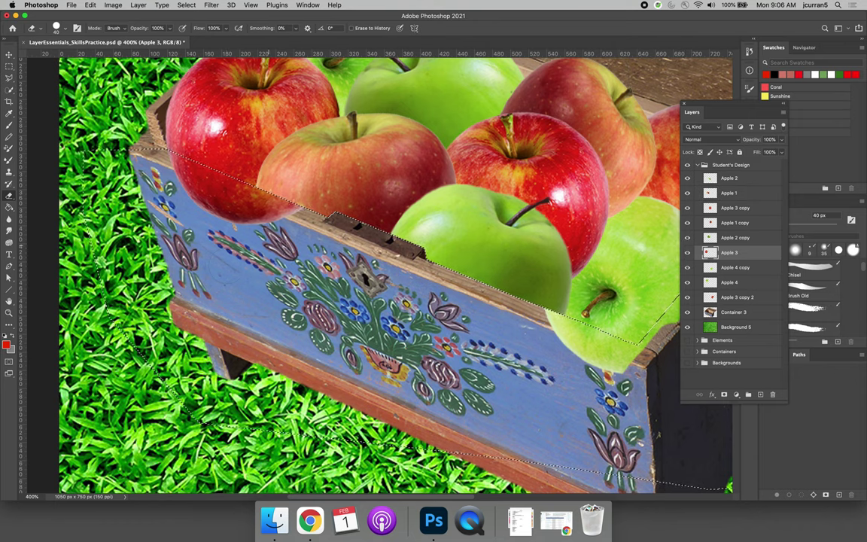
{"action": "left_click_drag", "start_coordinate": [207, 198], "coordinate": [240, 218]}
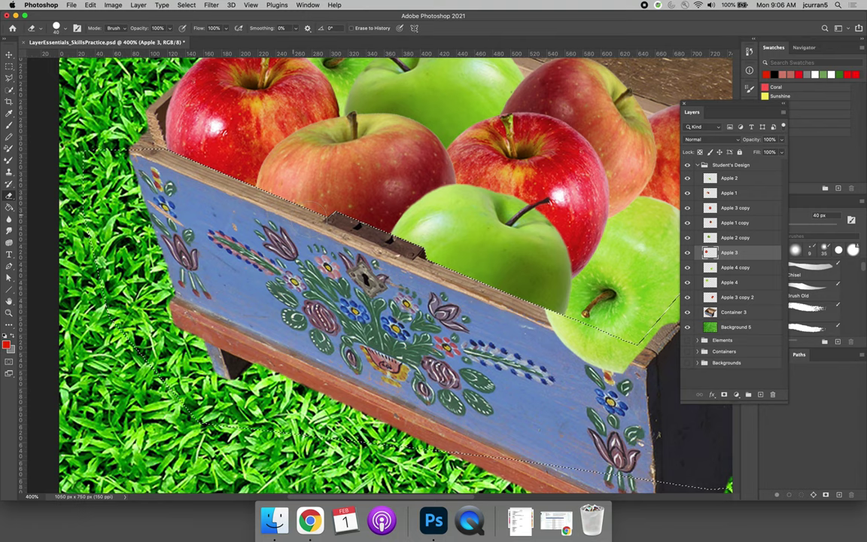
Identify and select Apple 4 copy, then erase the green apple's overlap on the box rim.
{"action": "left_click", "coordinate": [687, 268]}
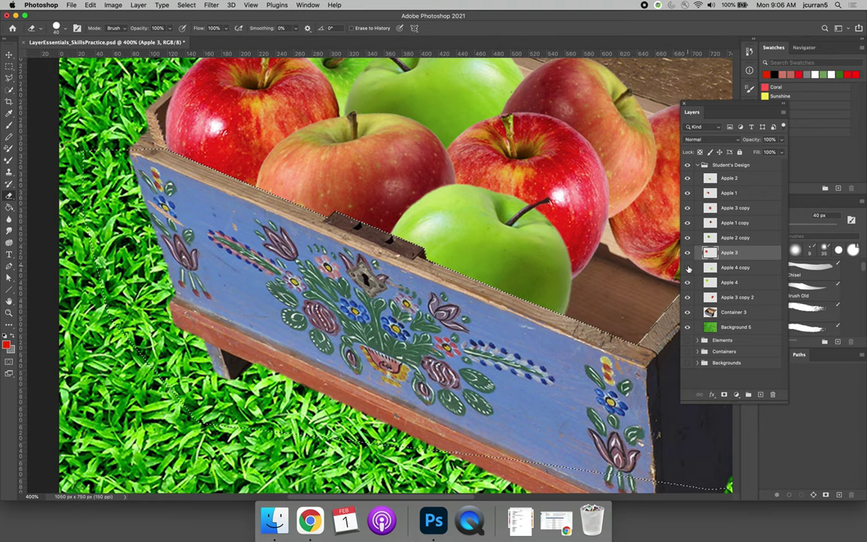
{"action": "left_click", "coordinate": [687, 268]}
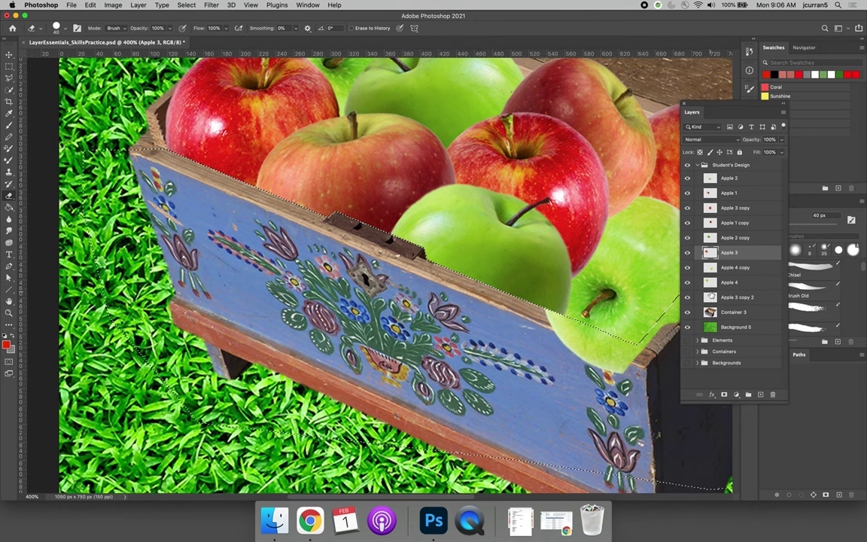
{"action": "left_click", "coordinate": [687, 268]}
{"action": "left_click", "coordinate": [687, 267]}
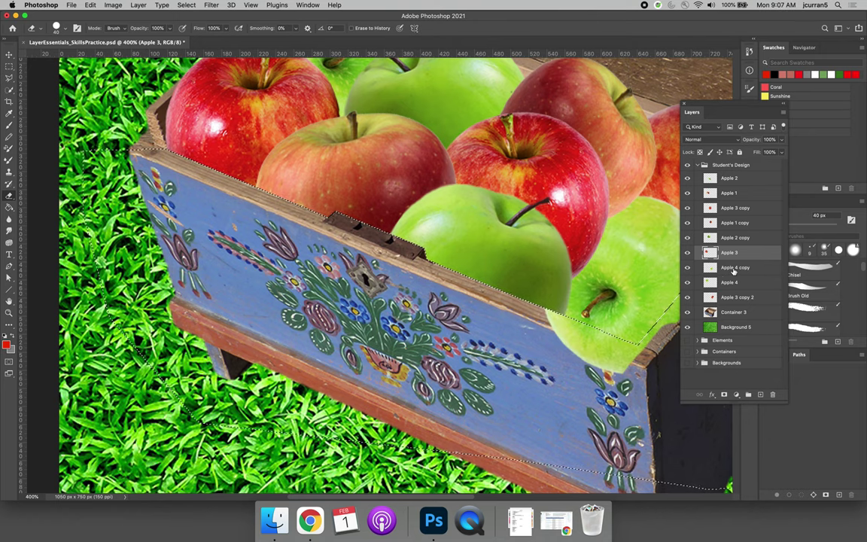
{"action": "left_click", "coordinate": [734, 267]}
{"action": "mouse_move", "coordinate": [519, 297]}
{"action": "left_mouse_down"}
{"action": "mouse_move", "coordinate": [576, 316]}
{"action": "mouse_move", "coordinate": [541, 331]}
{"action": "mouse_move", "coordinate": [591, 293]}
{"action": "mouse_move", "coordinate": [570, 347]}
{"action": "left_mouse_up"}
Identify and select the Apple 3 copy 2 layer, then zoom out to about 258% to show the whole box.
{"action": "scroll", "coordinate": [570, 347], "scroll_direction": "right", "scroll_amount": 10}
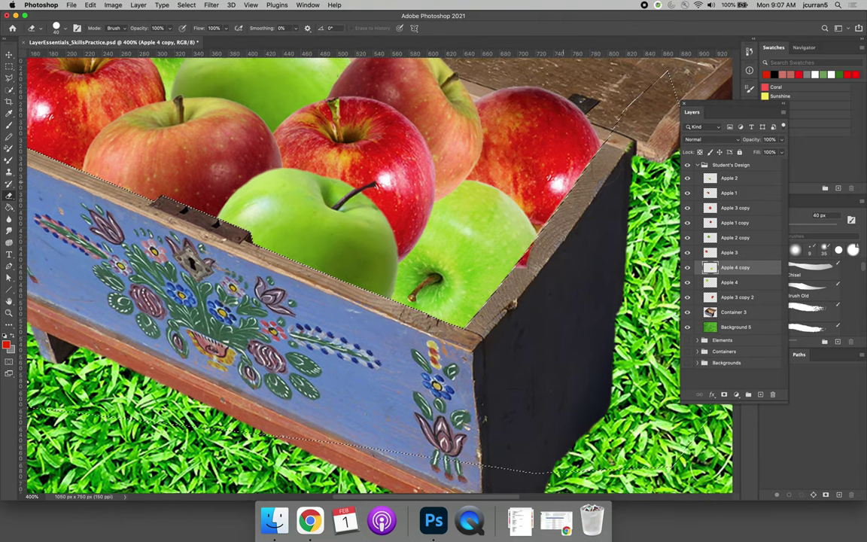
{"action": "left_click", "coordinate": [686, 297]}
{"action": "left_click", "coordinate": [686, 297]}
{"action": "left_click", "coordinate": [734, 297]}
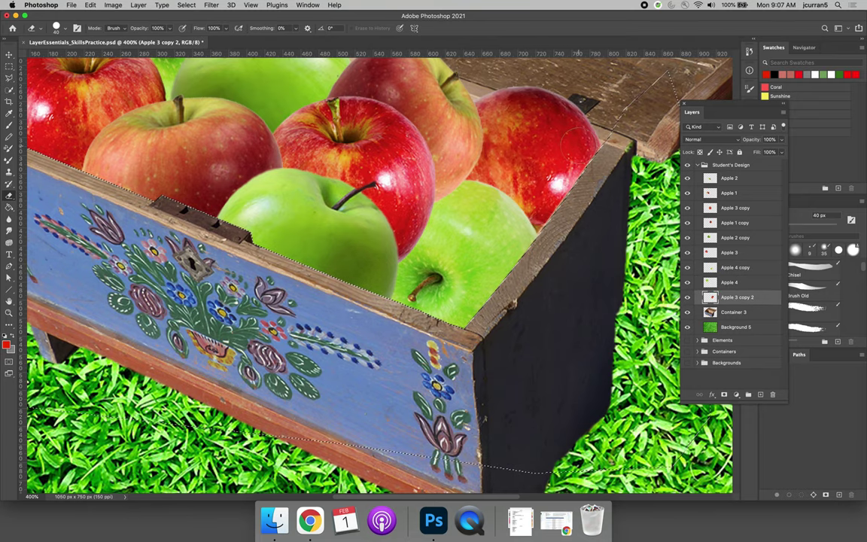
{"action": "scroll", "coordinate": [556, 105], "scroll_direction": "down", "scroll_amount": 3}
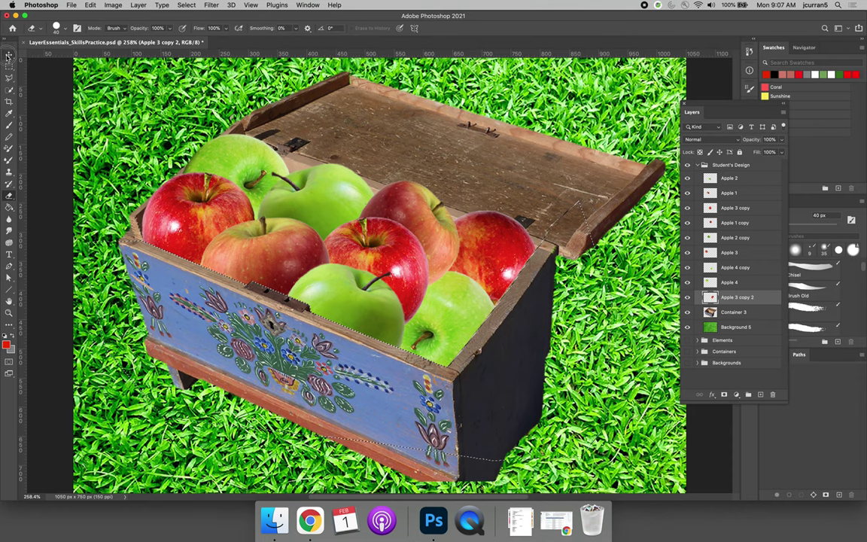
Switch to the Move tool (V) and clear the box-front selection with Cmd+D.
{"action": "key", "text": "v"}
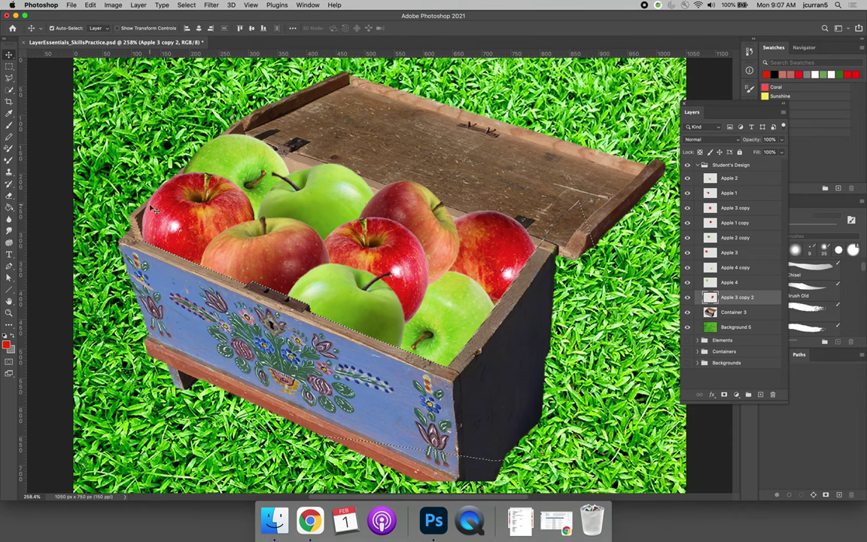
{"action": "key", "text": "super"}
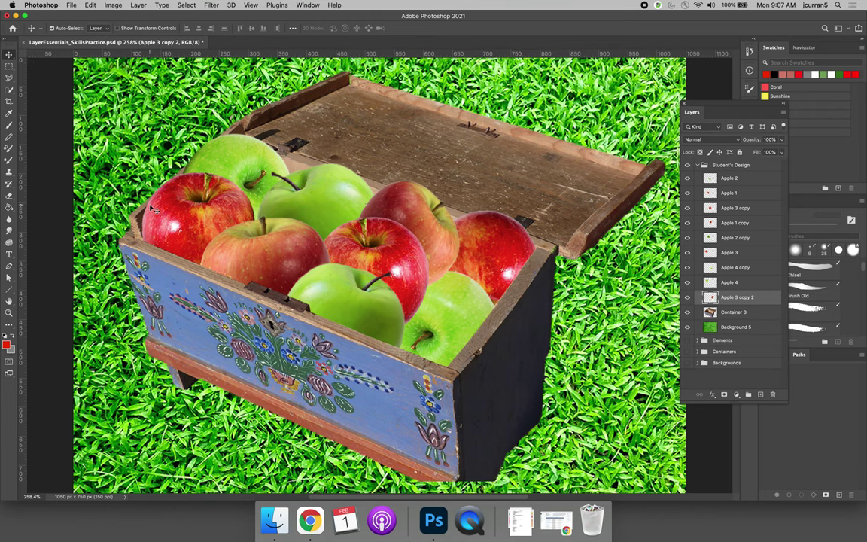